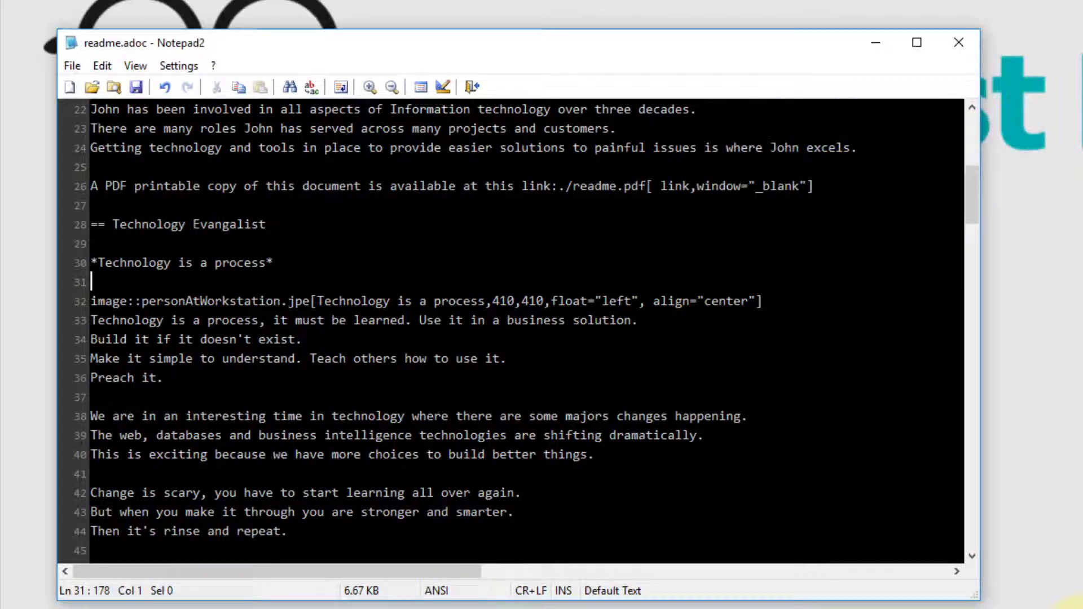
Scroll through readme.adoc in Notepad2 from the header attributes down to line 25
scroll(432, 198, up, 7)
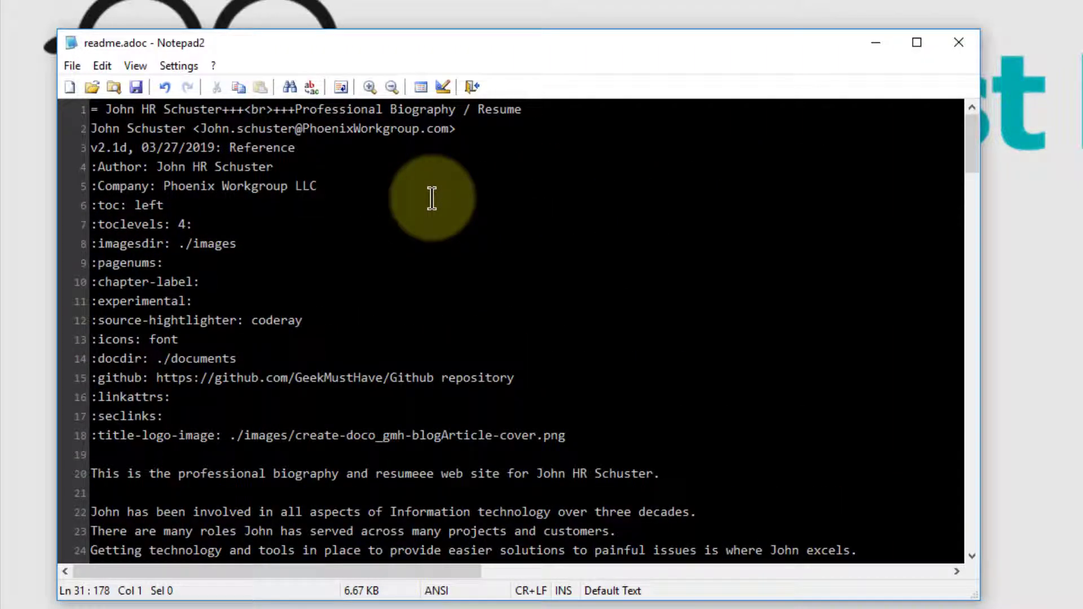
scroll(510, 262, down, 4)
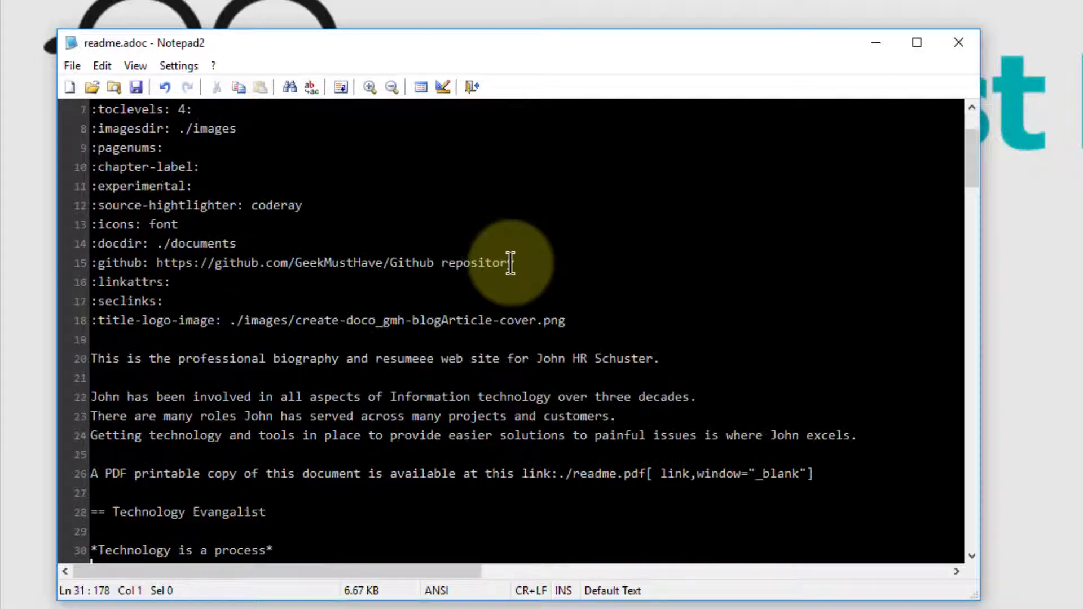
scroll(510, 263, down, 3)
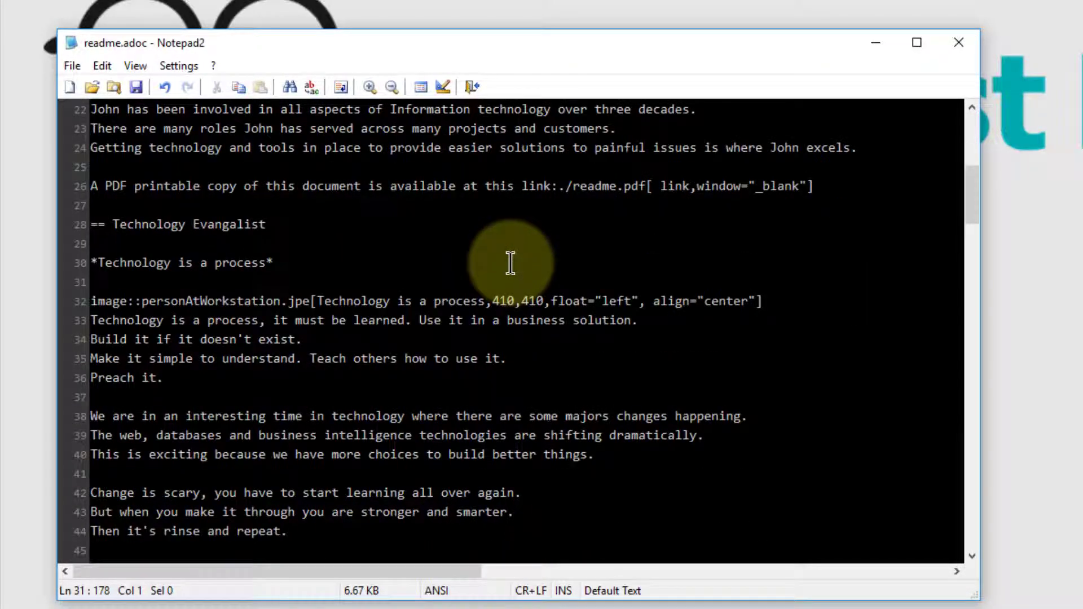
scroll(511, 263, down, 1)
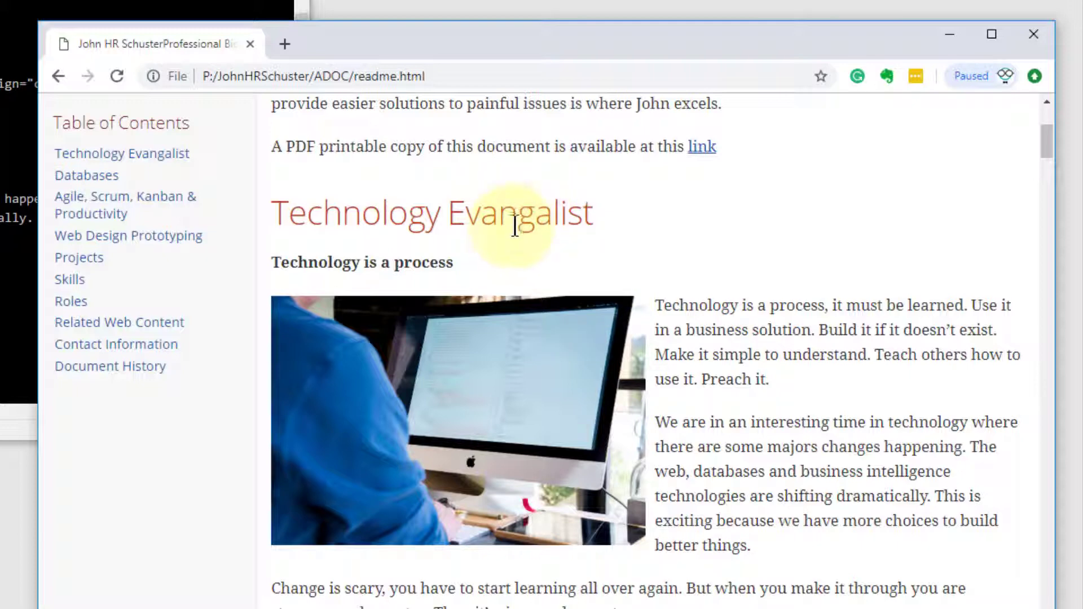
Select the misspelled 'a' in the rendered 'Technology Evangalist' heading
drag(542, 213, 556, 213)
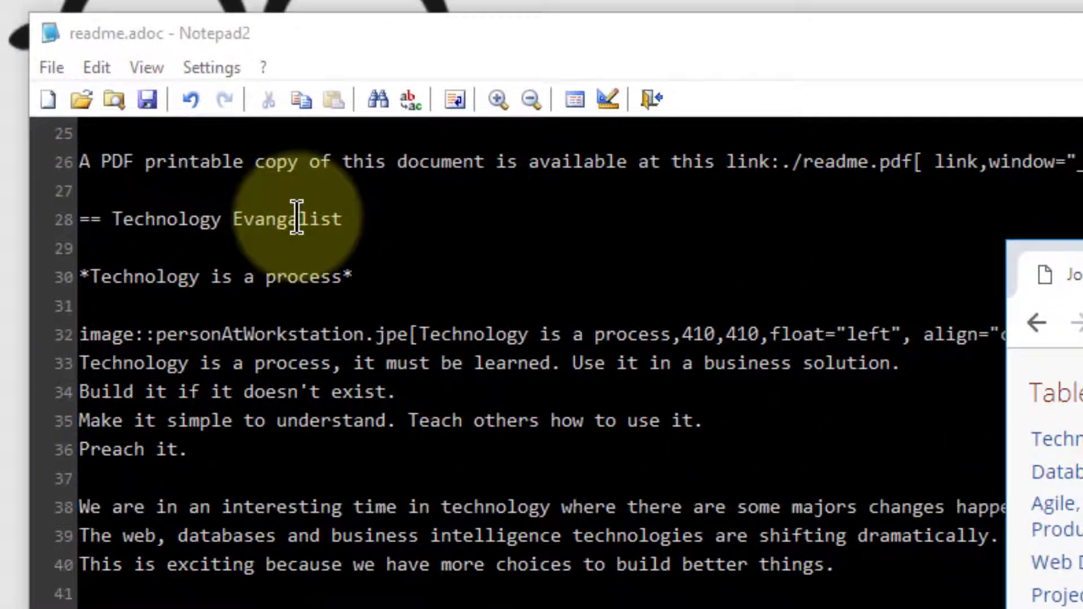
Fix line 28 of readme.adoc to read '== Technology Evangelist' and save the file
click(286, 240)
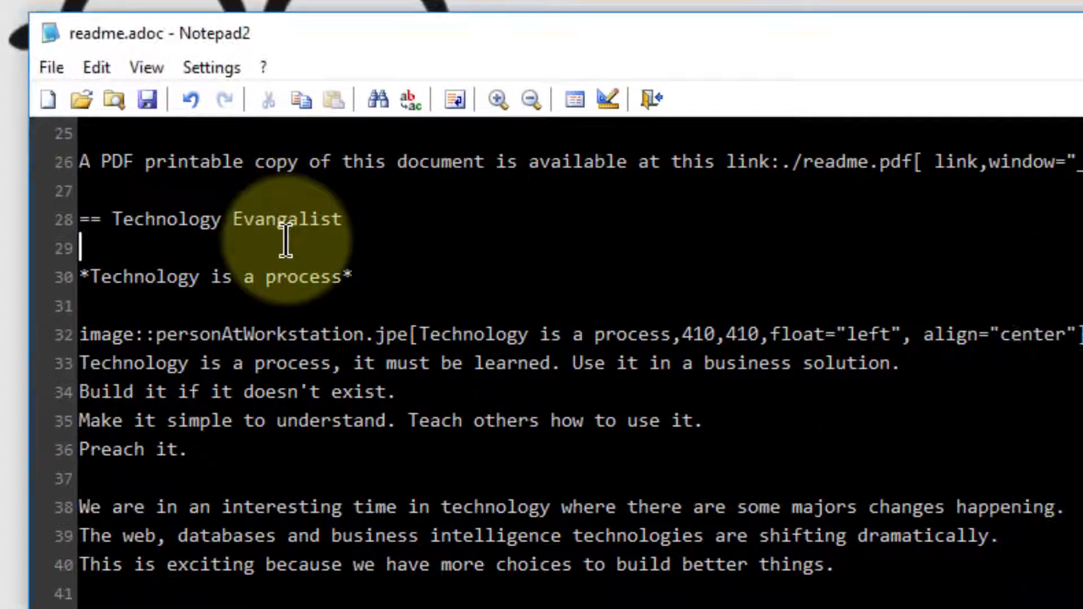
click(299, 219)
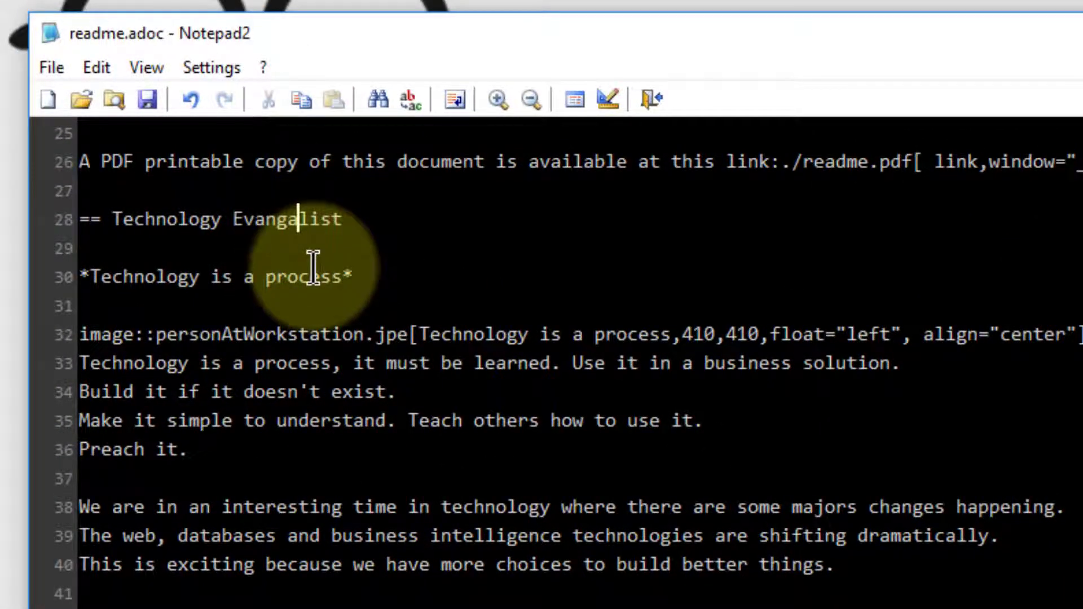
key(BackSpace)
text(e)
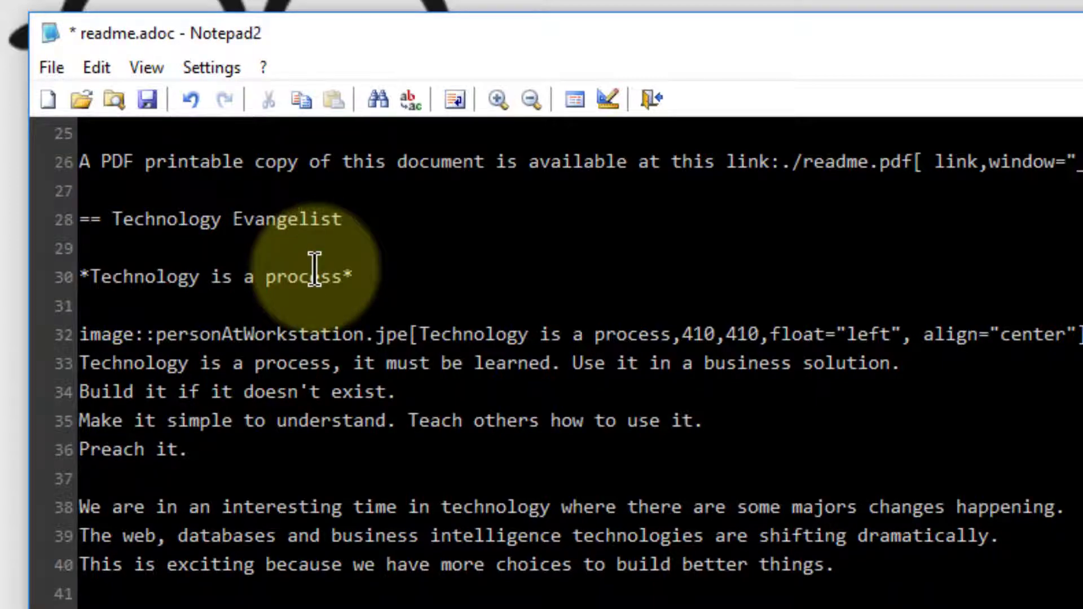
key(ctrl+s)
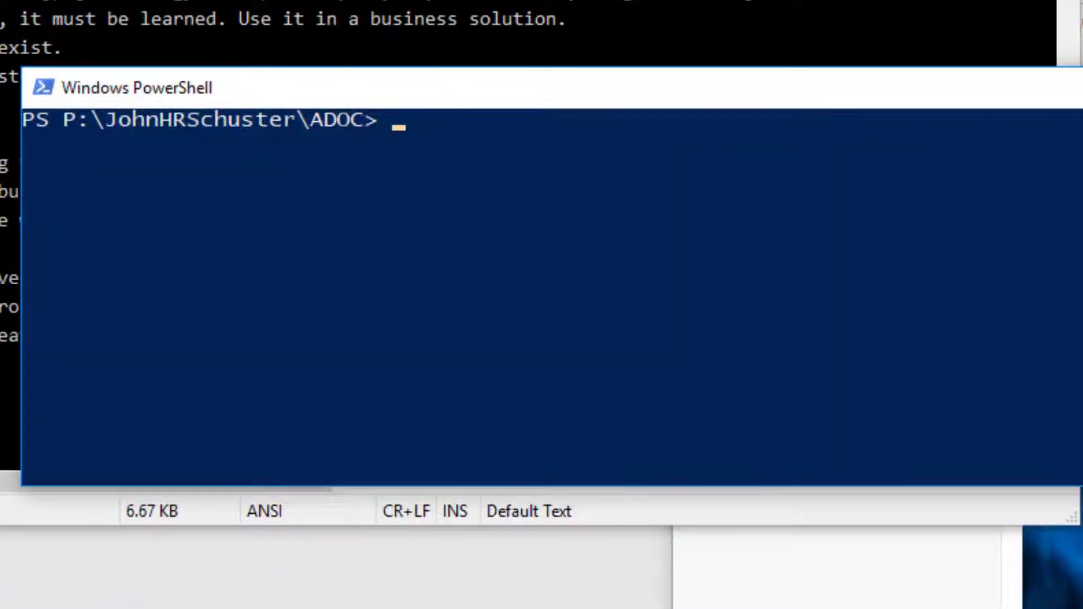
Rerun 'asciidoctor readme.adoc' in PowerShell to regenerate readme.html
key(Up)
key(Up)
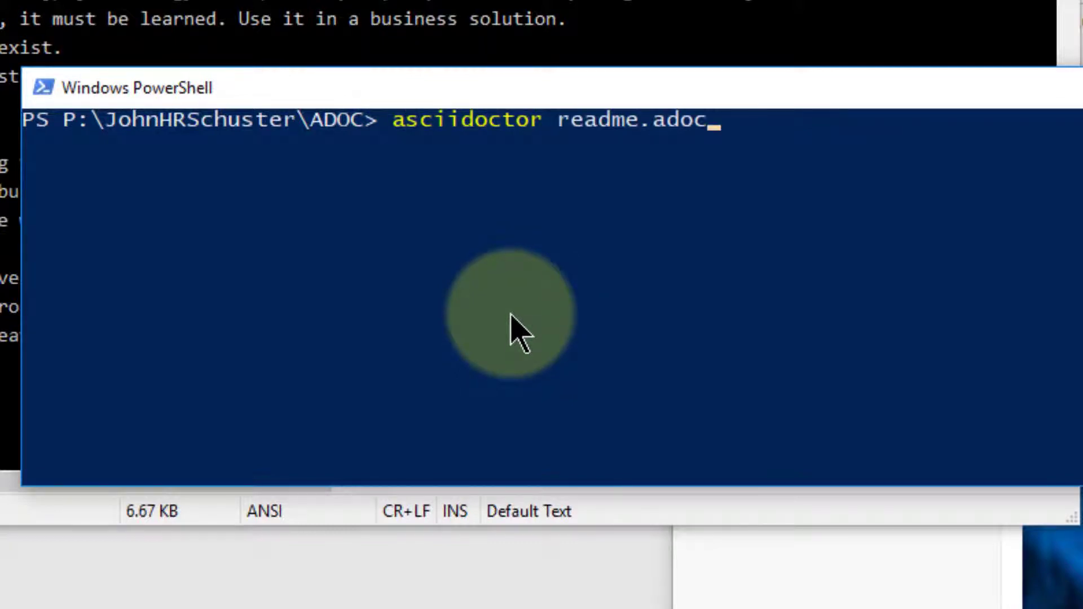
key(Return)
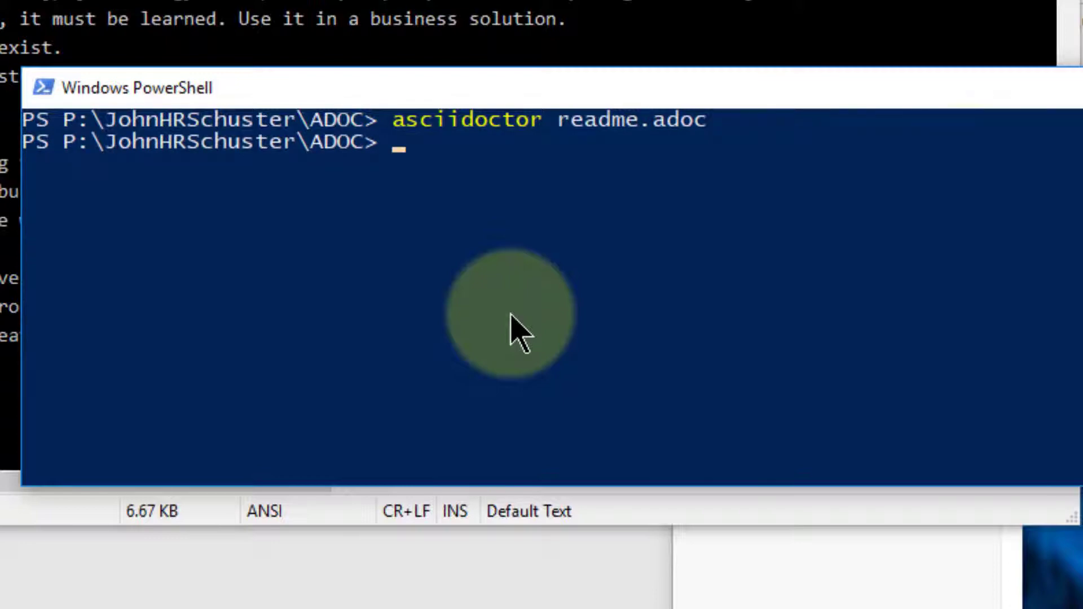
key(alt+Tab)
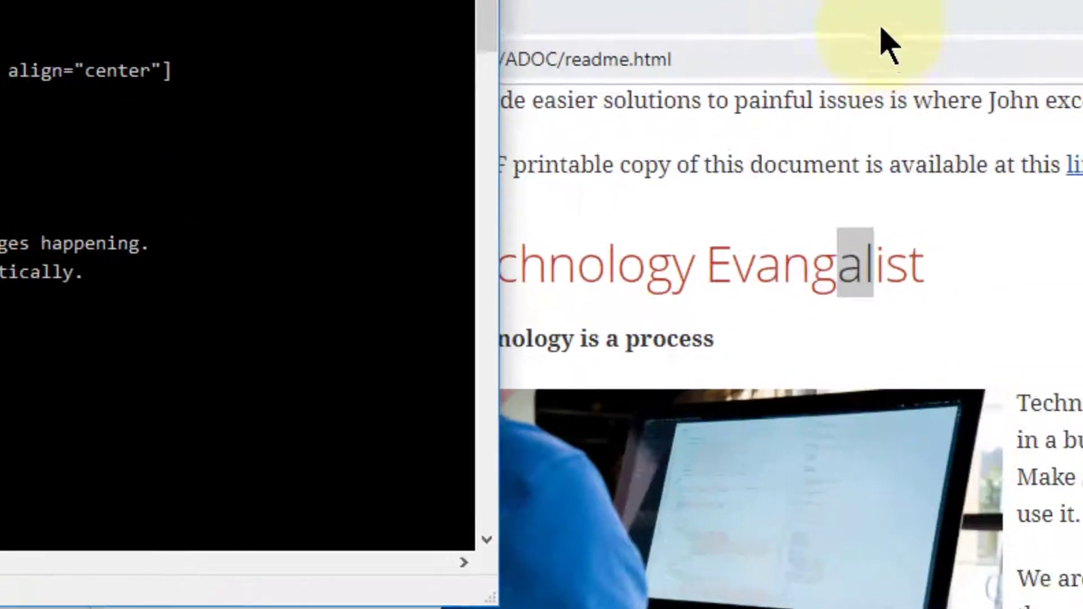
Reload readme.html in Chrome to show the corrected 'Technology Evangelist' heading
click(786, 44)
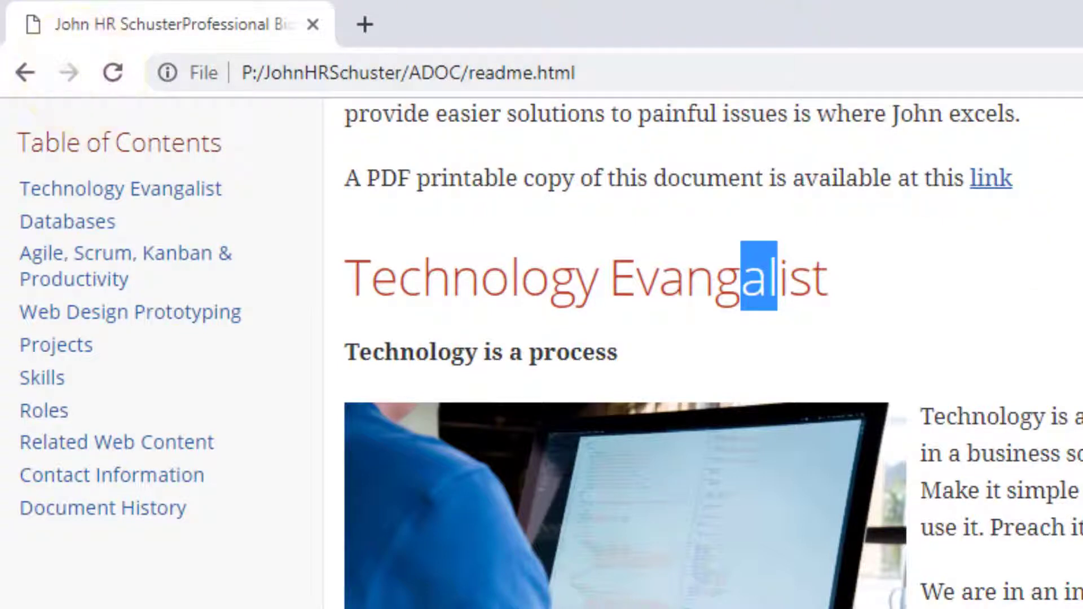
click(116, 78)
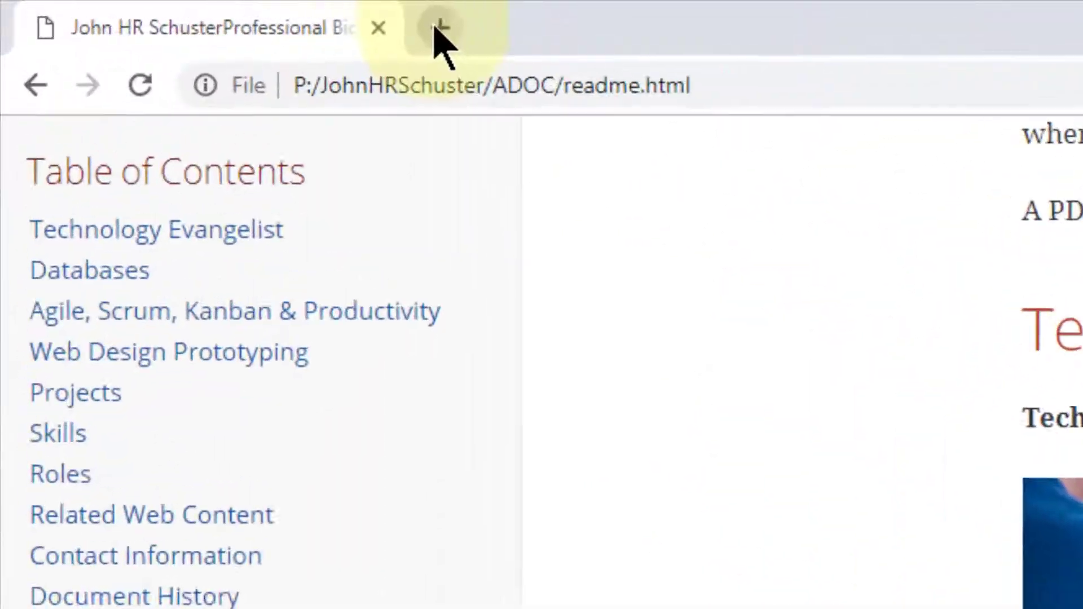
Search Google for 'asciidoctor.js live preview' in a new tab
click(152, 9)
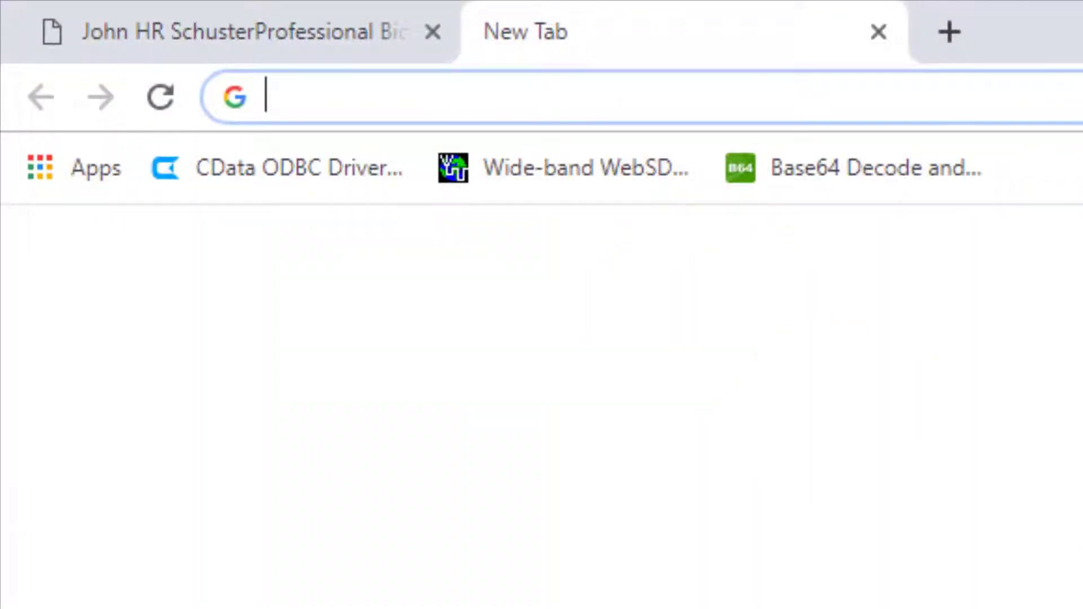
text(asciidoc)
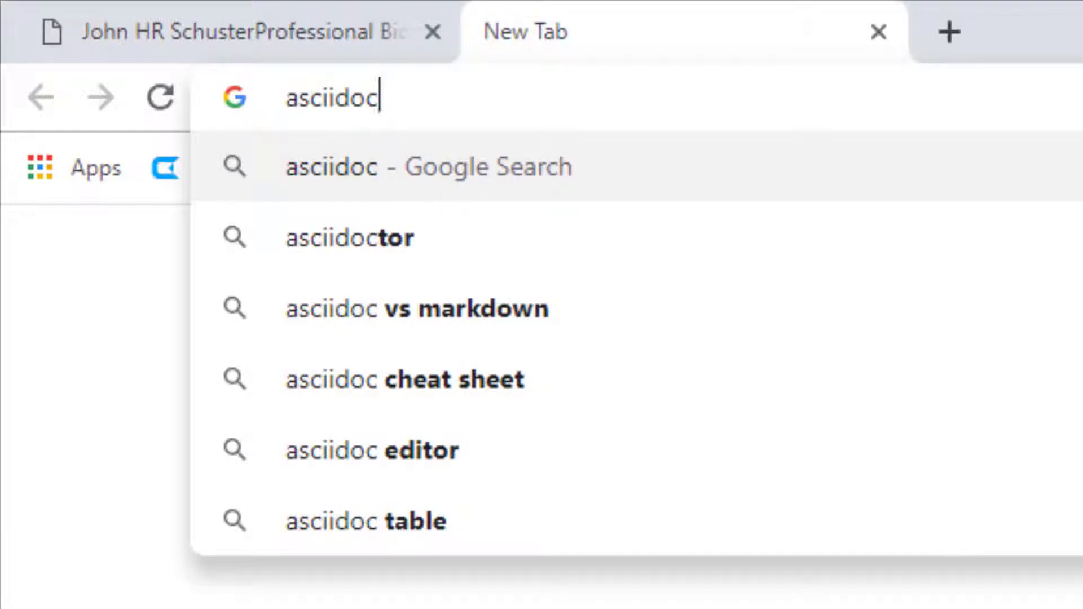
text(tor.js )
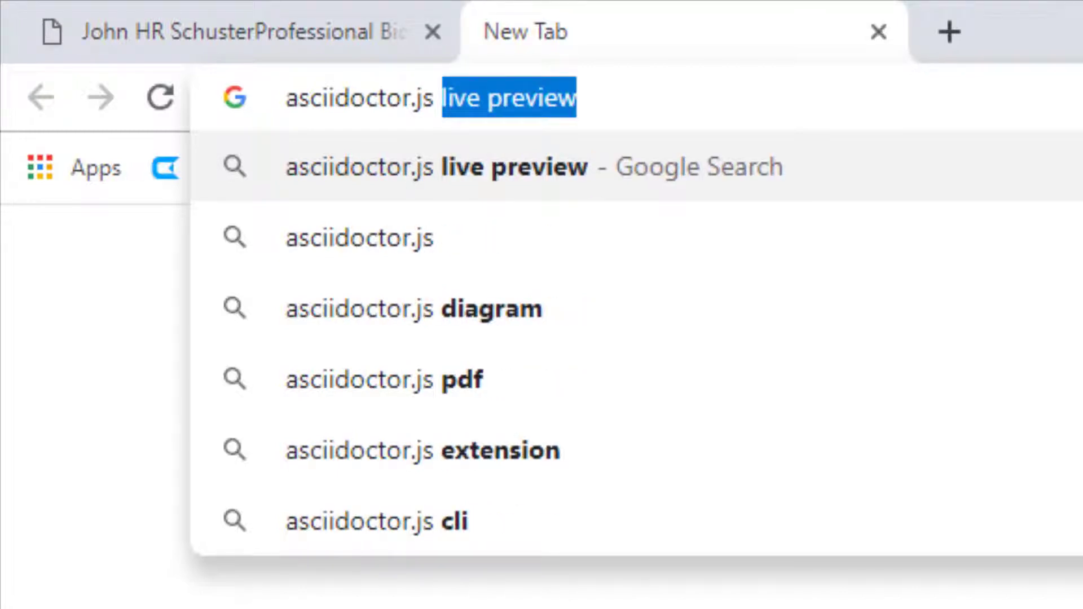
text(live preview)
key(Return)
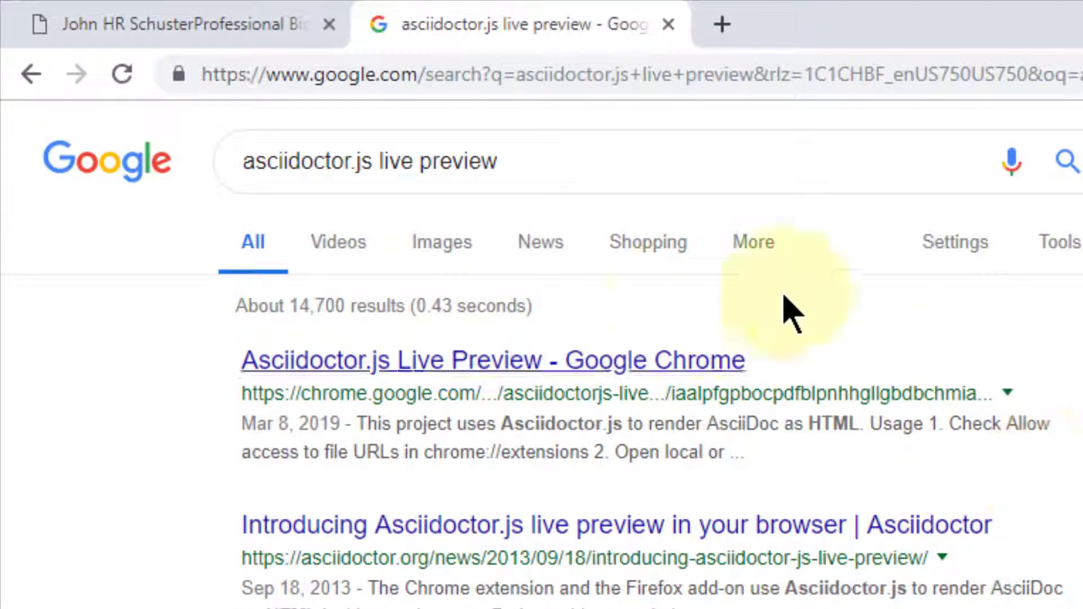
Install the Asciidoctor.js Live Preview extension from its Chrome Web Store page
click(466, 367)
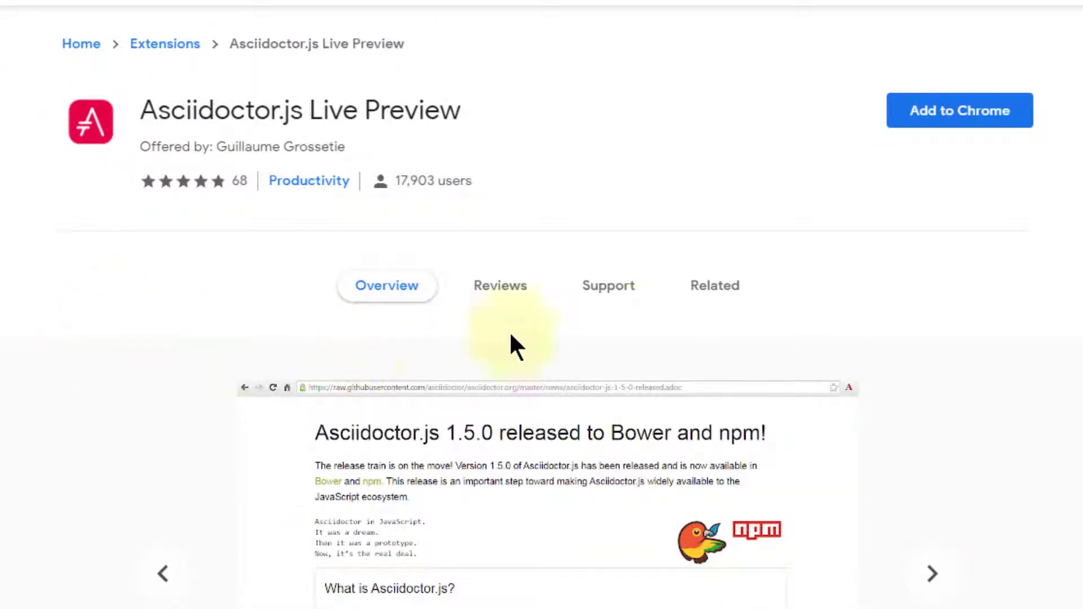
click(980, 119)
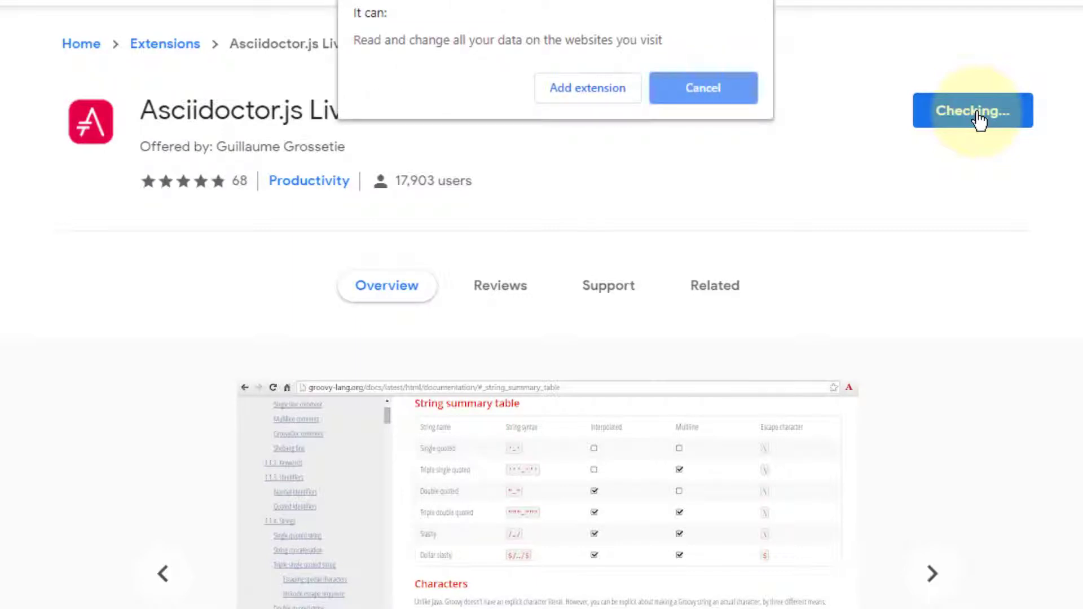
click(581, 85)
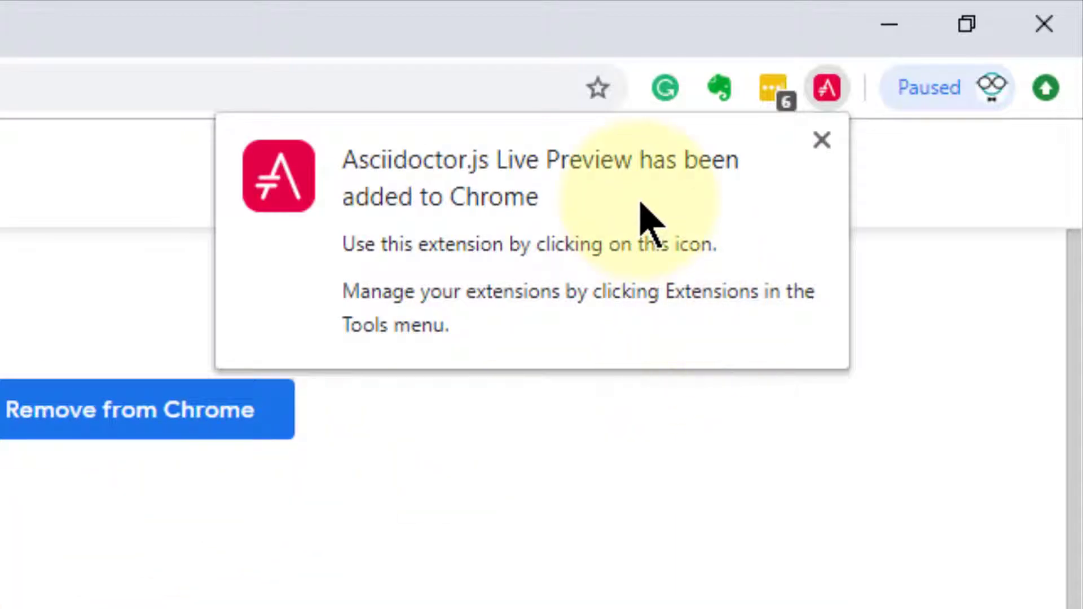
Dismiss the extension-added bubble and open the Asciidoctor.js Live Preview options
click(815, 141)
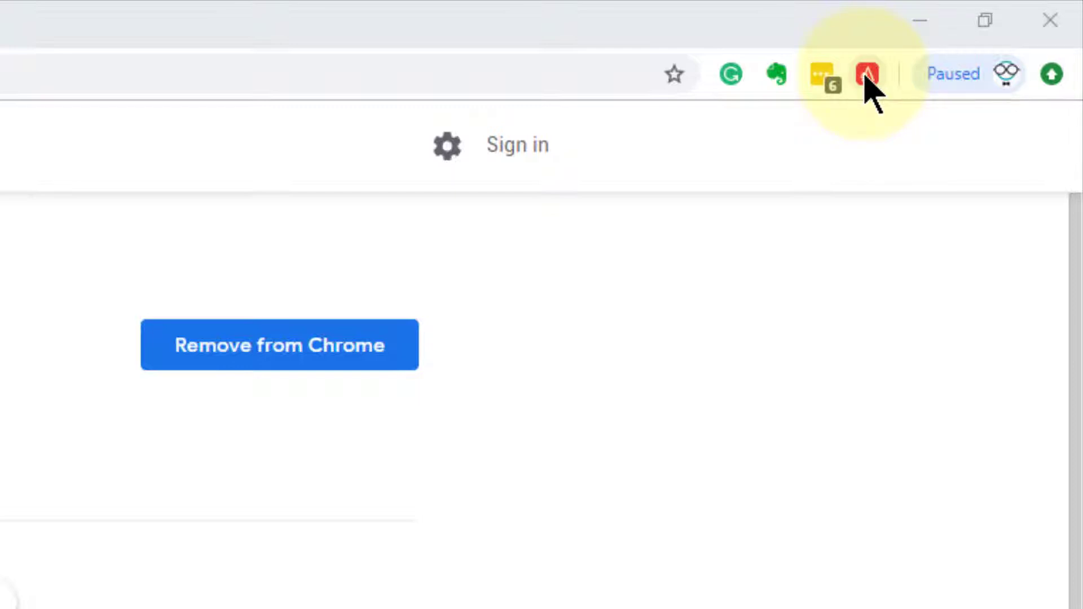
right_click(866, 77)
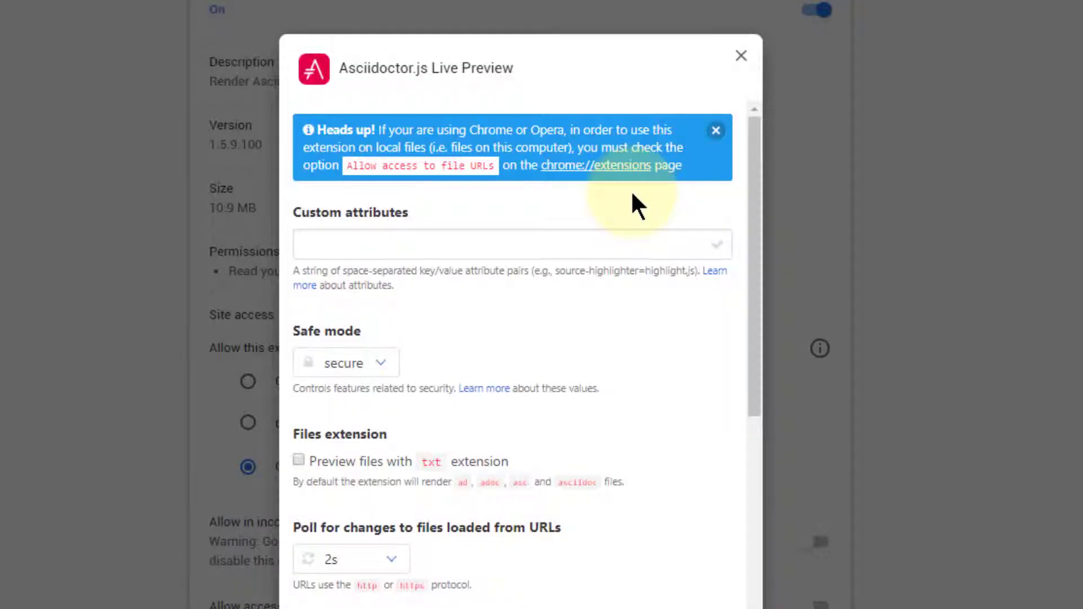
Enable 'Allow access to file URLs' on the Asciidoctor.js Live Preview details page
click(609, 169)
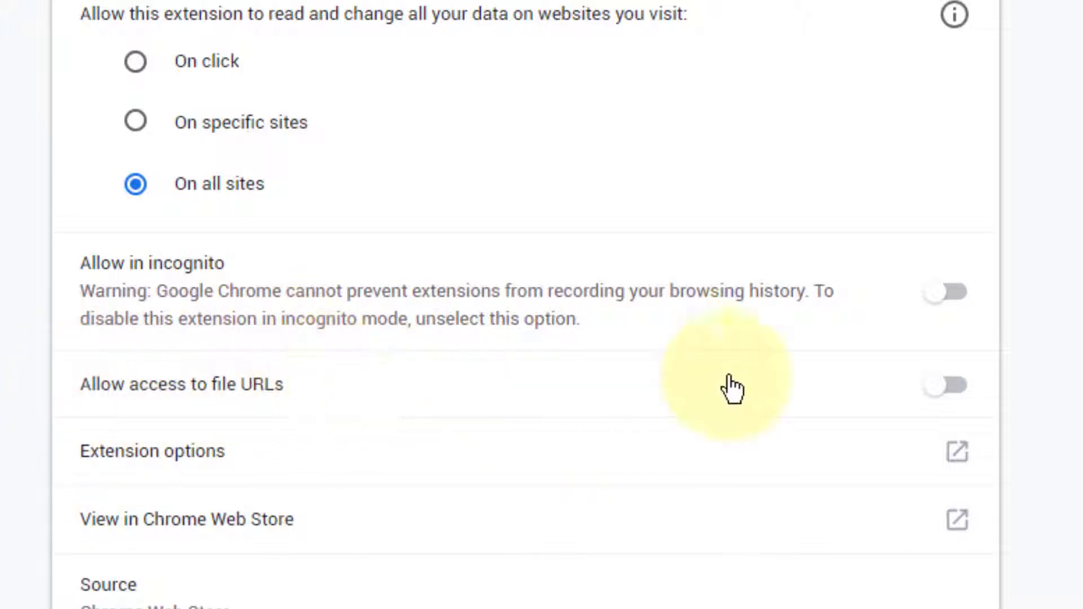
click(964, 399)
scroll(450, 387, up, 6)
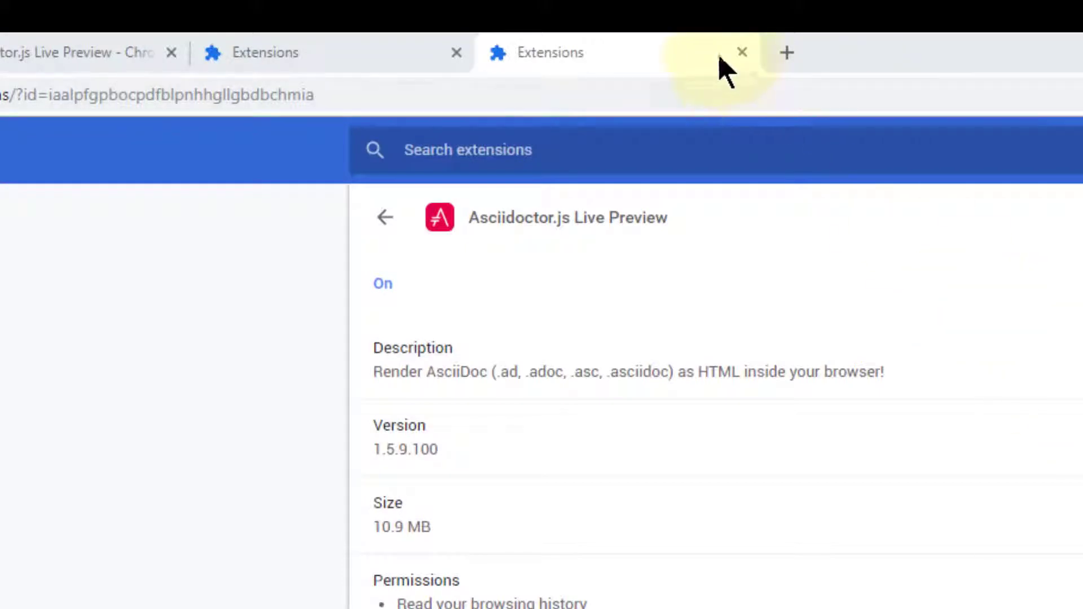
Close both Extensions tabs and, from a new tab, show the Open dialog for the ADOC folder
click(743, 54)
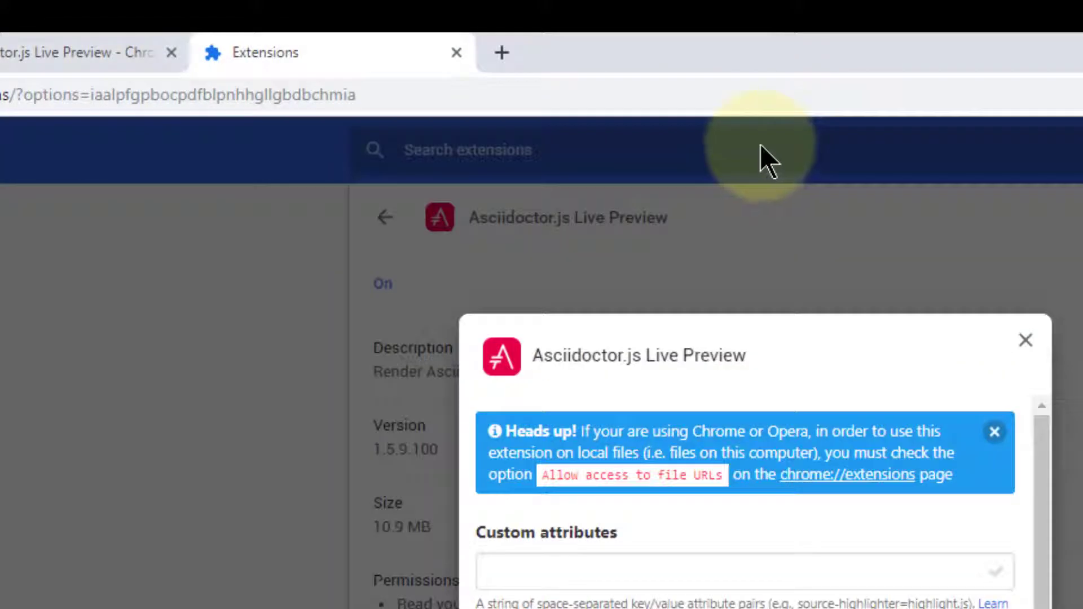
click(458, 52)
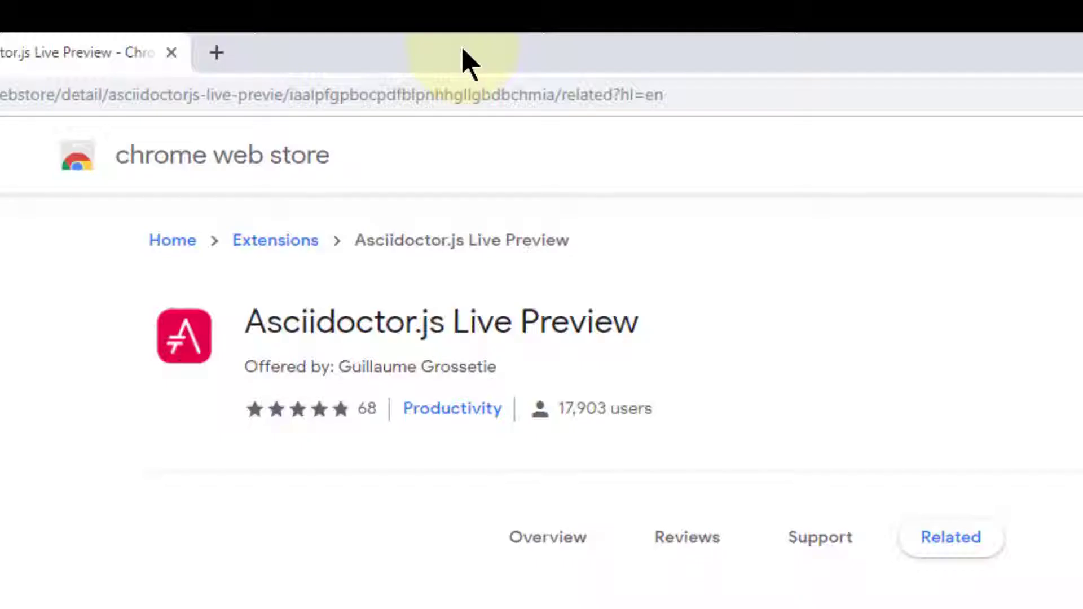
click(217, 52)
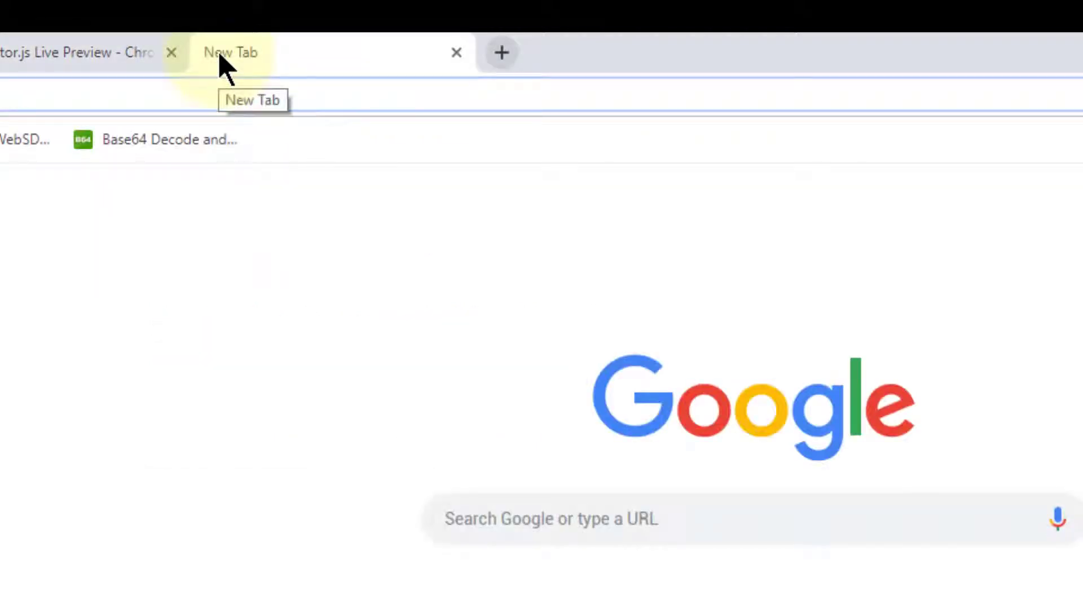
click(353, 293)
key(ctrl+o)
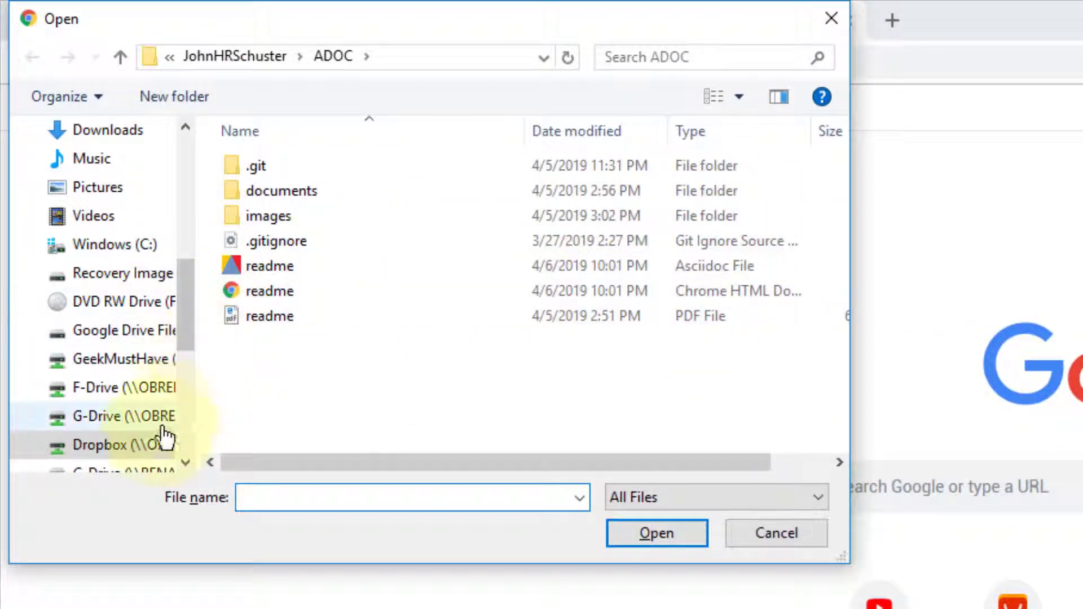
Open the readme Asciidoc file in Chrome and scroll down its rendered resume page
click(269, 276)
click(676, 533)
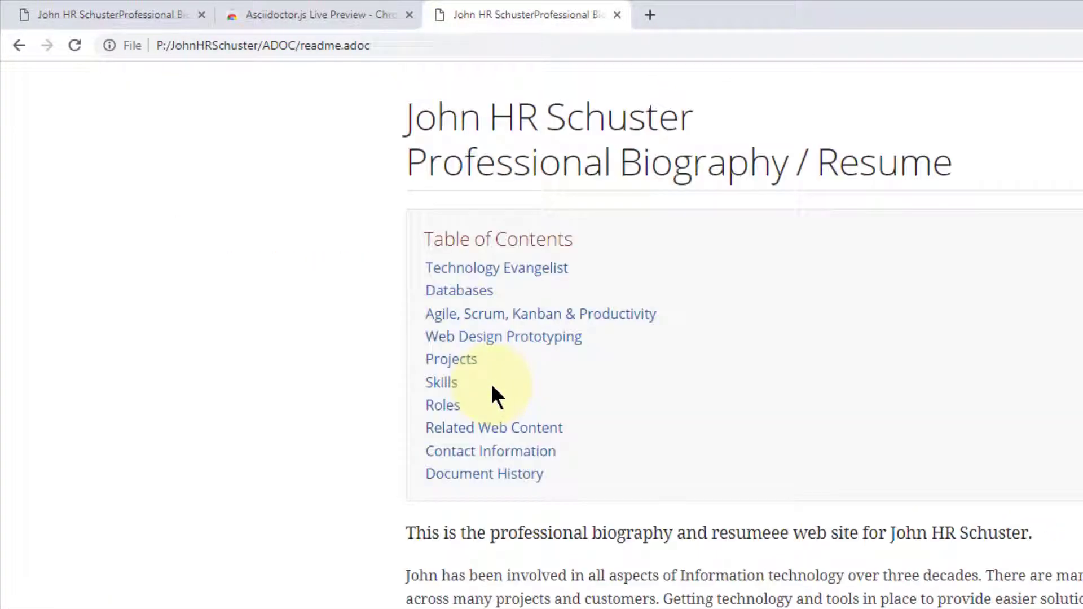
scroll(490, 384, down, 5)
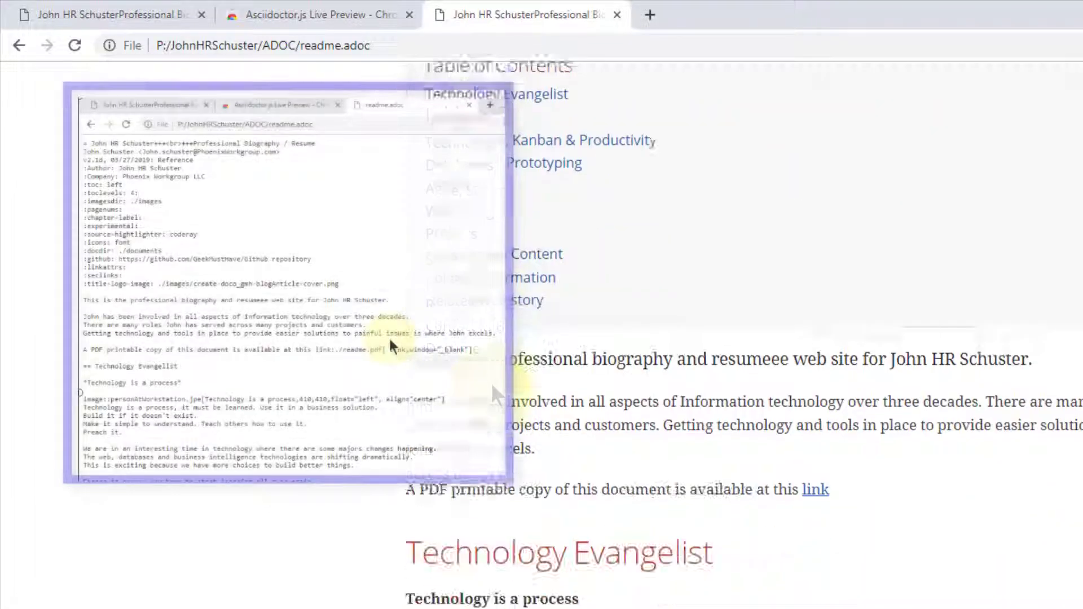
scroll(733, 339, down, 5)
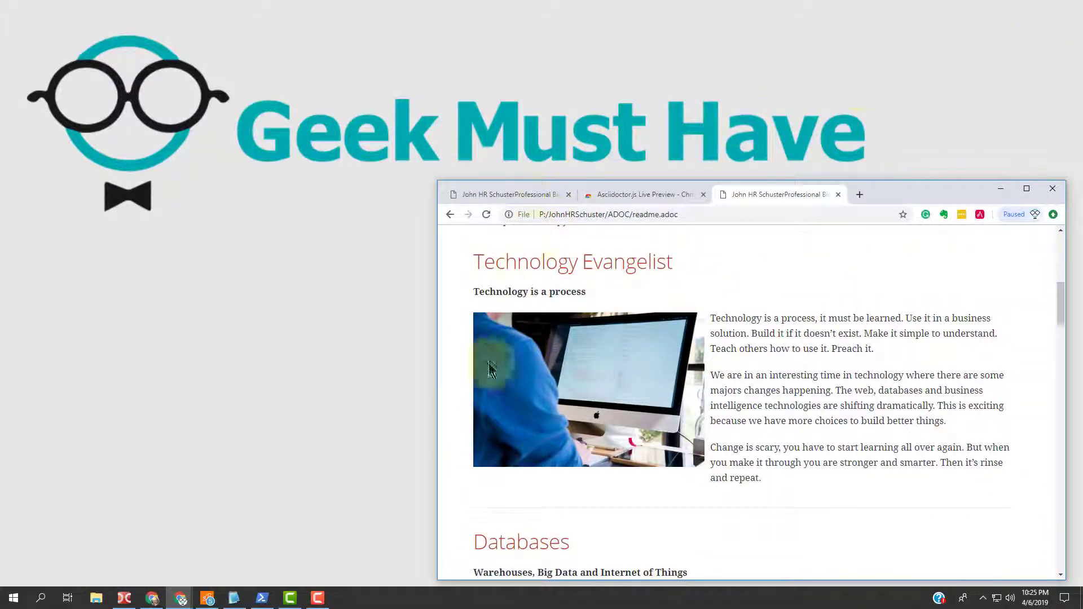
Put Notepad2's readme.adoc in front of the rendered page, with the cursor on line 35
click(233, 599)
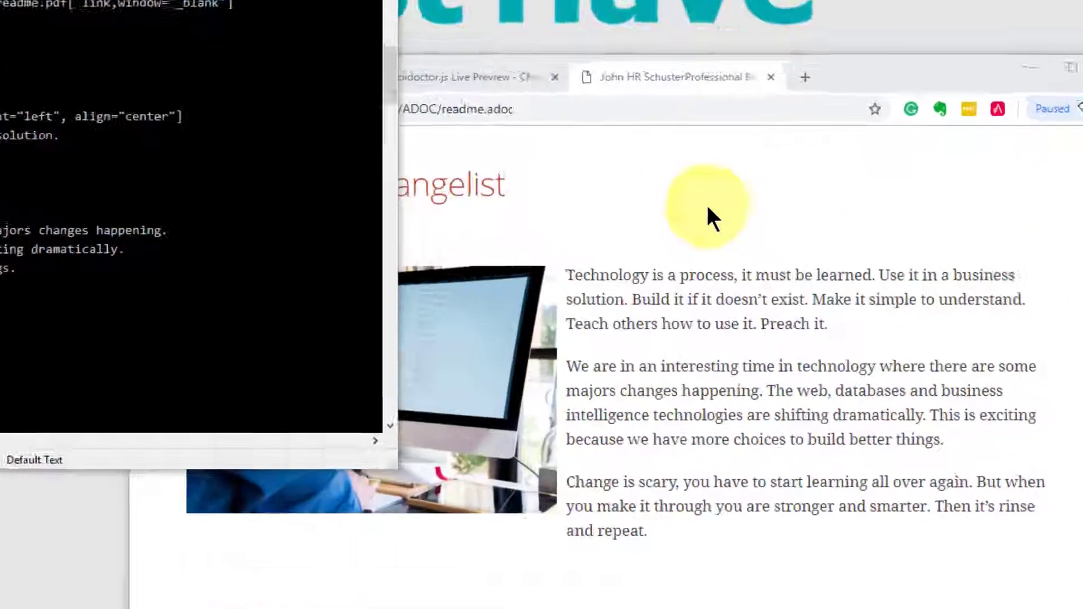
click(707, 208)
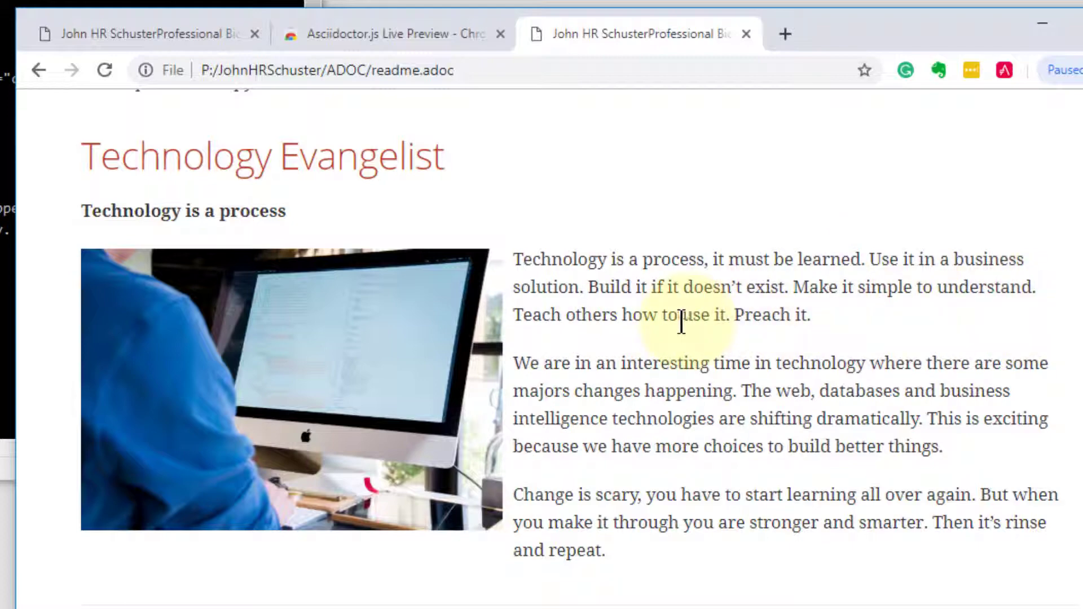
click(7, 181)
click(658, 333)
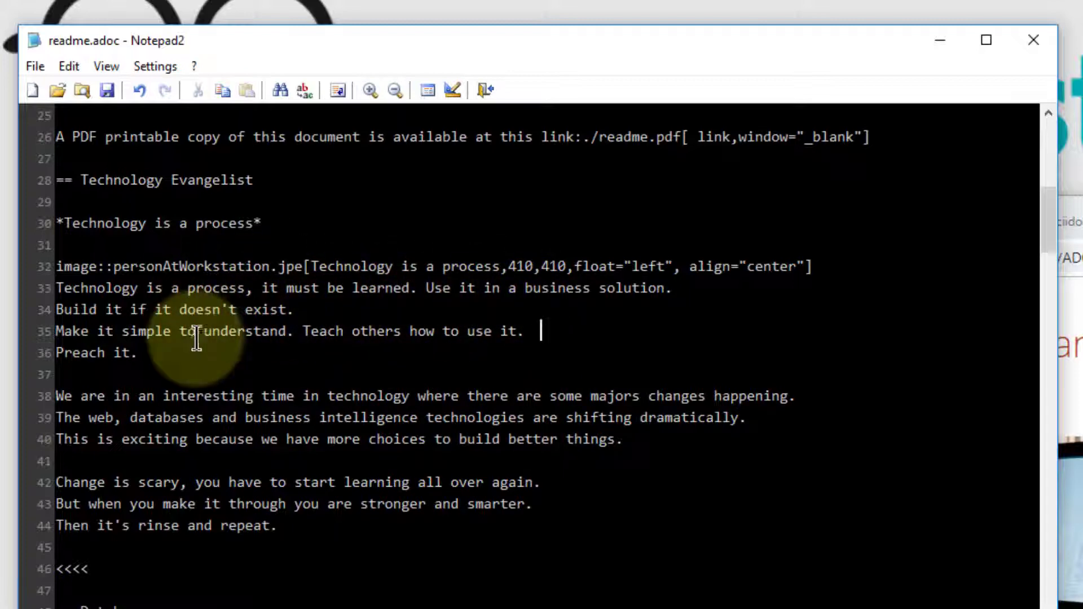
Edit line 35 to read 'understand, then teach others how to use it.' and save readme.adoc
click(291, 338)
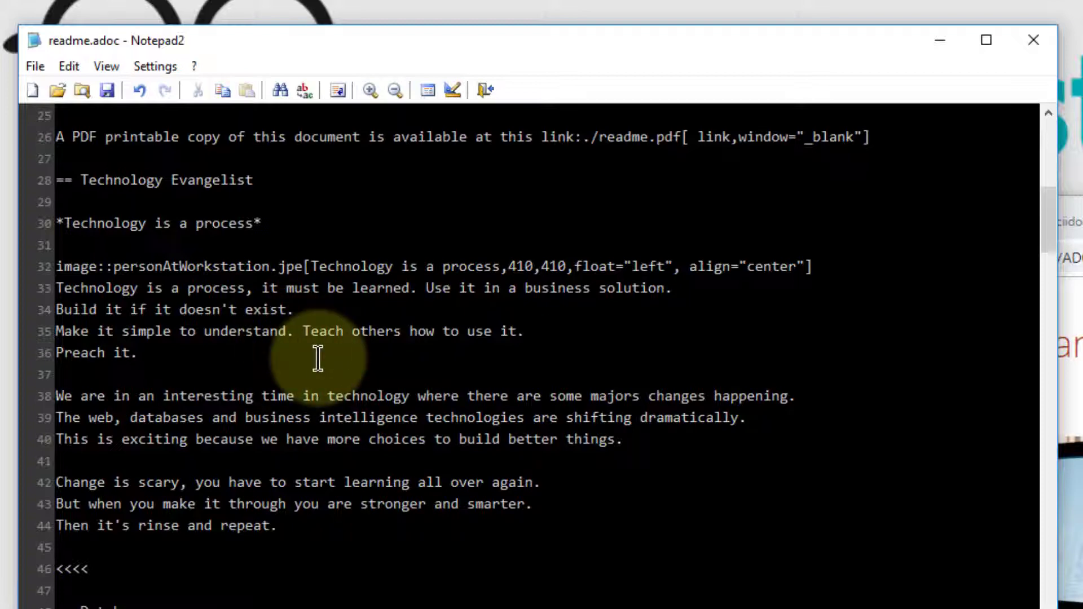
text(, )
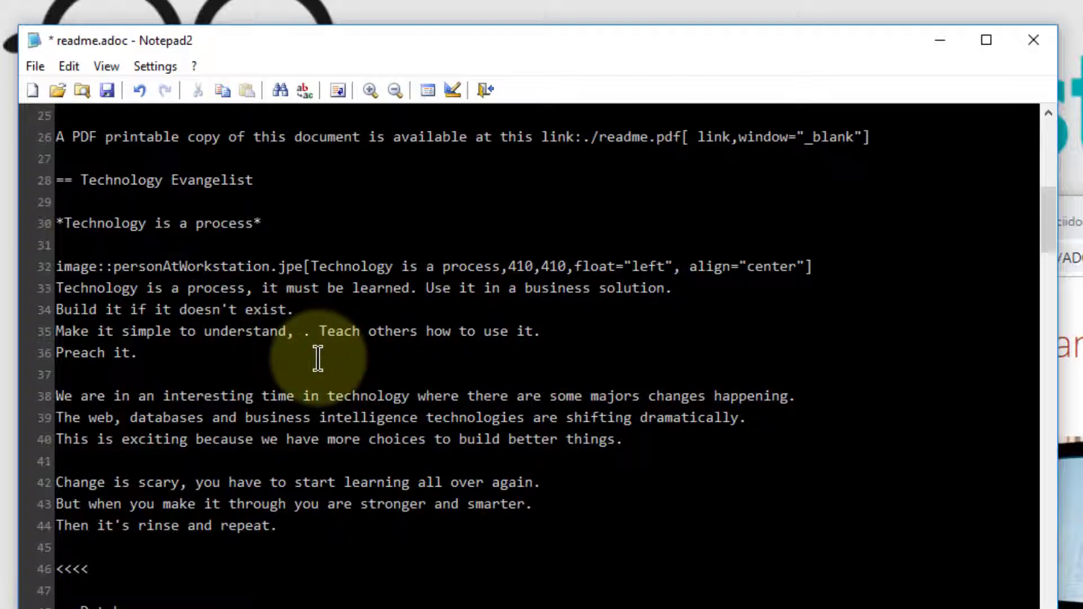
text(then t)
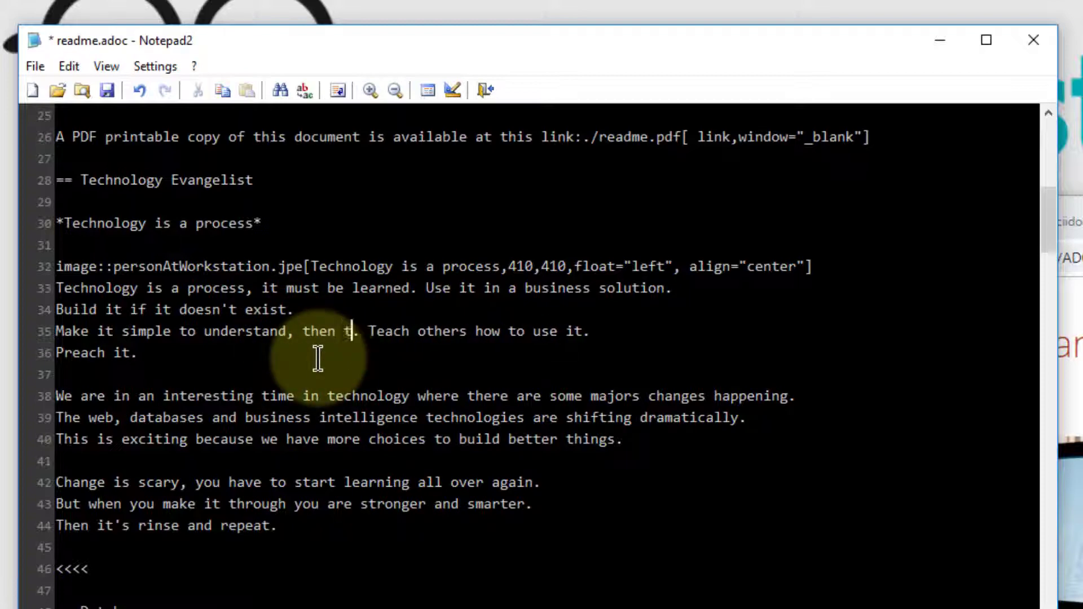
key(Delete)
key(Delete)
key(Delete)
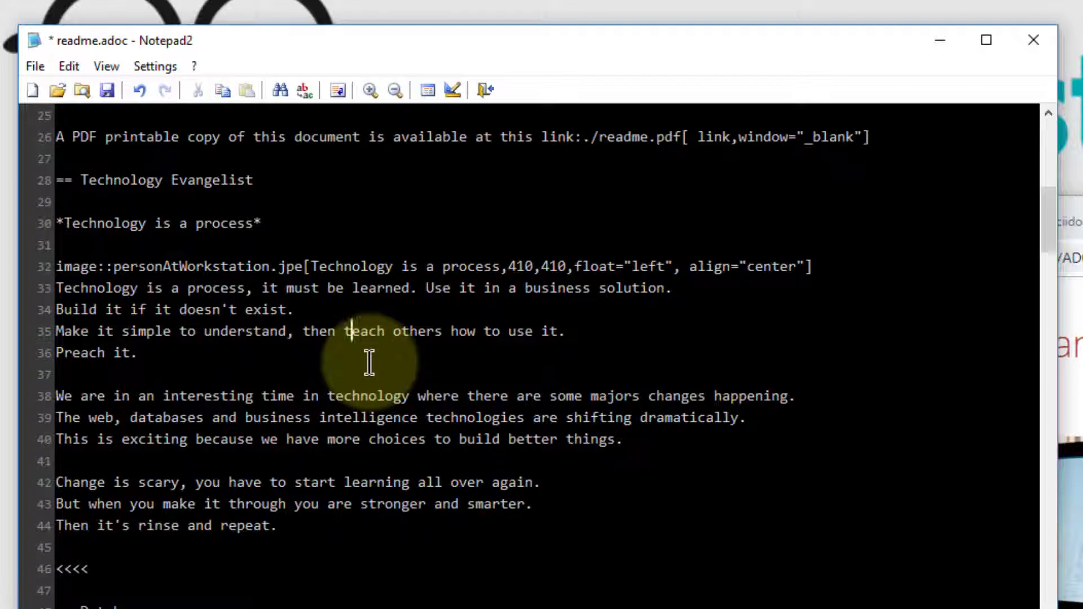
key(ctrl+s)
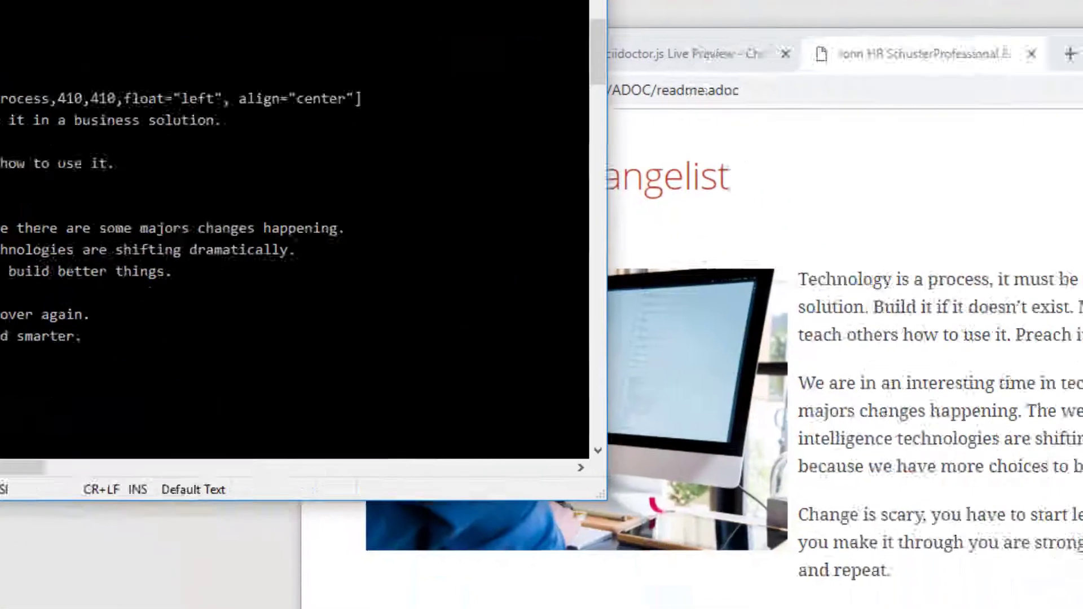